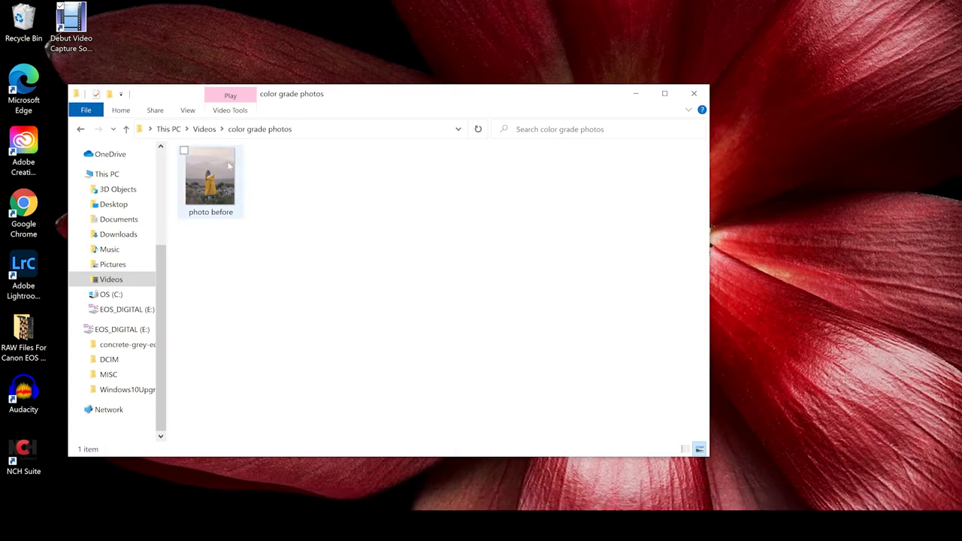
Drag 'photo before.jpg' from File Explorer into Photoshop to open it.
left_click_drag(230, 167, 477, 322)
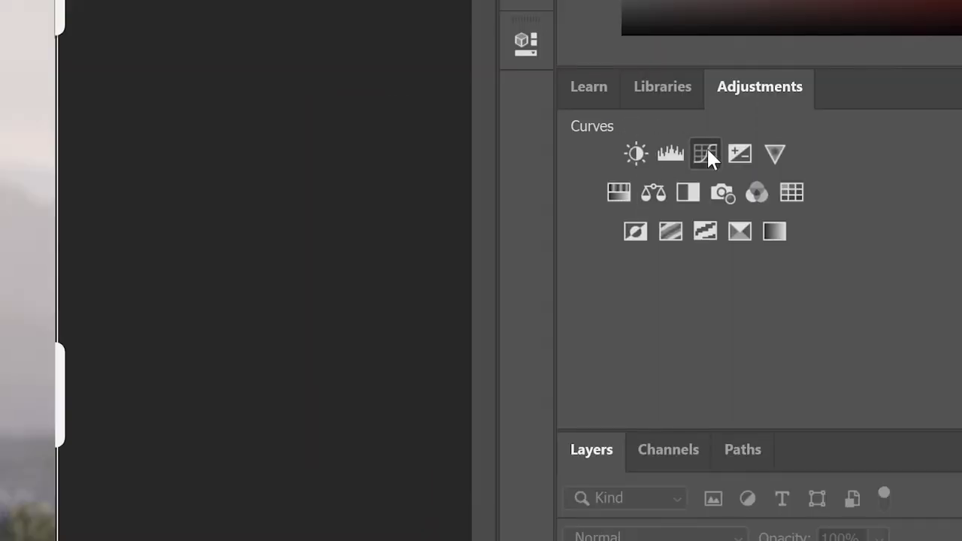
Add a Curves adjustment shaped into a gentle S: shadows pulled down, highlights lifted.
left_click(708, 150)
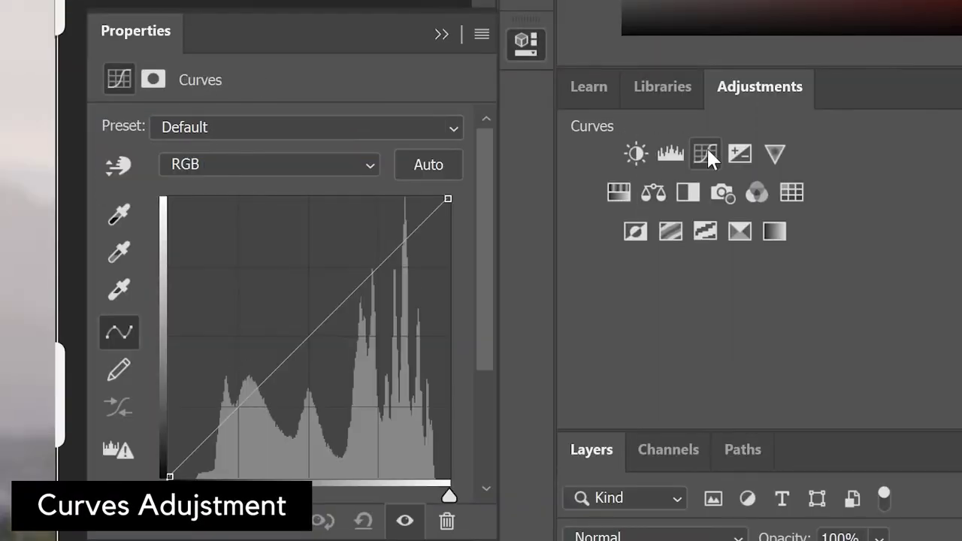
left_click(238, 407)
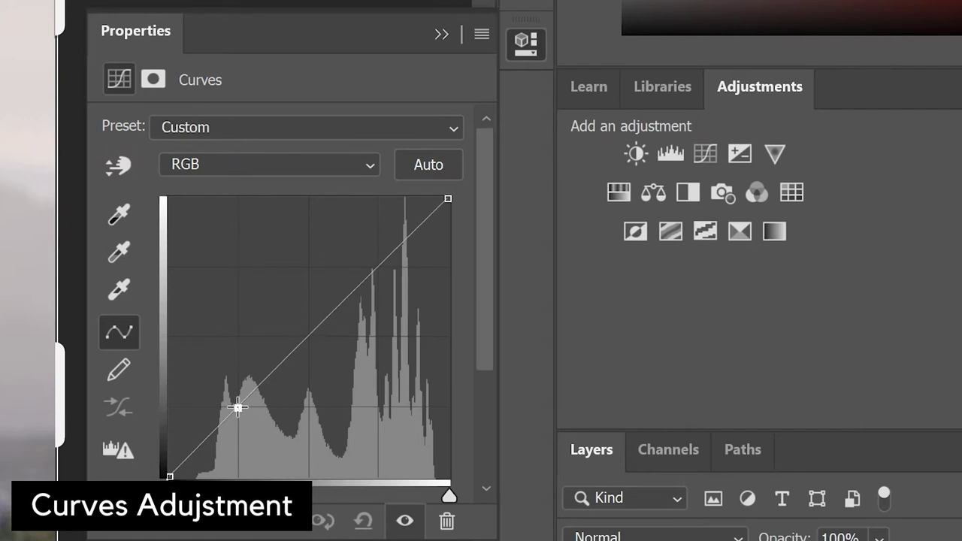
left_click(307, 335)
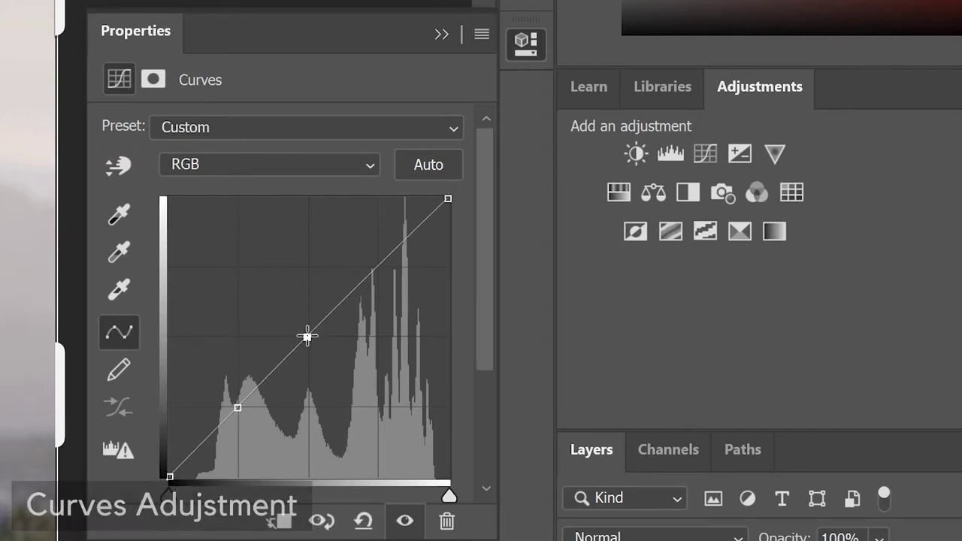
left_click(371, 269)
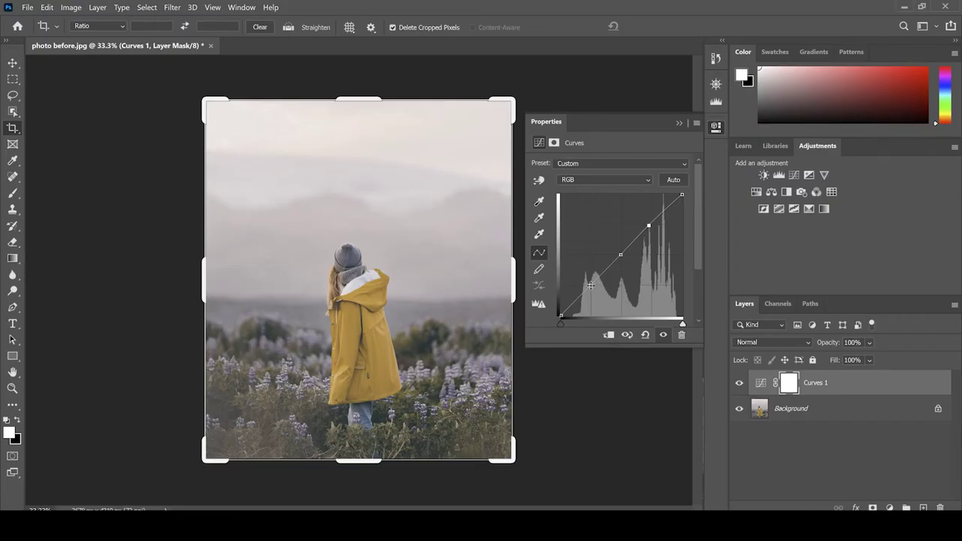
left_click(591, 286)
left_click_drag(591, 286, 591, 293)
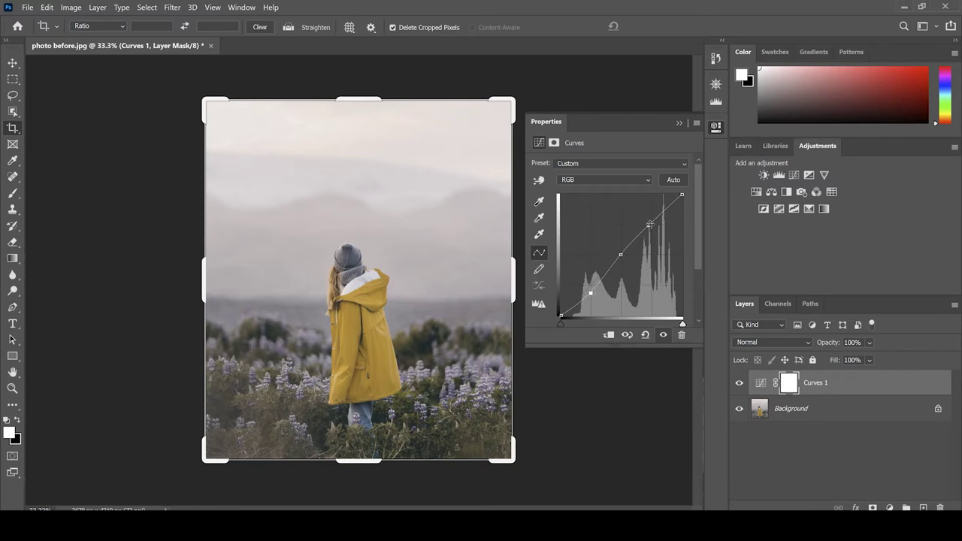
left_click_drag(650, 224, 651, 220)
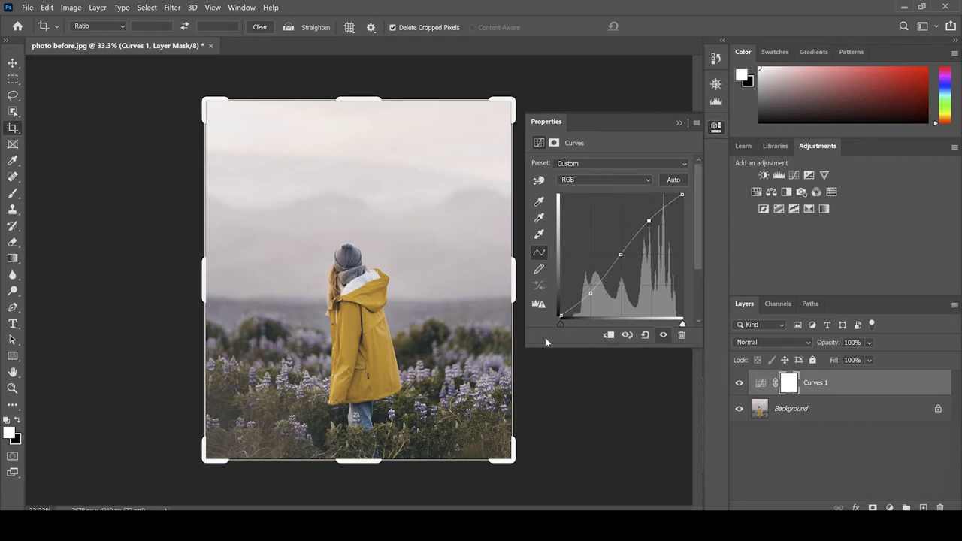
left_click(679, 124)
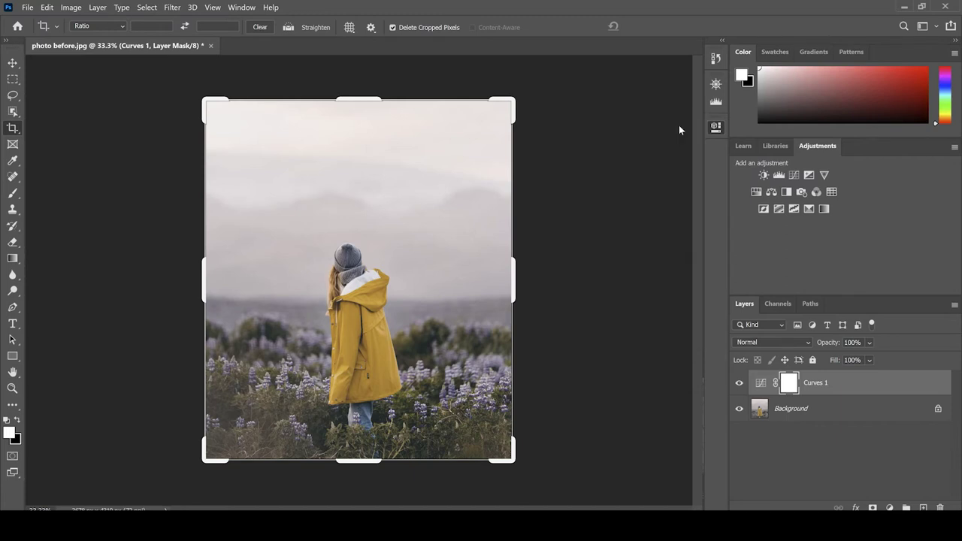
left_click(740, 385)
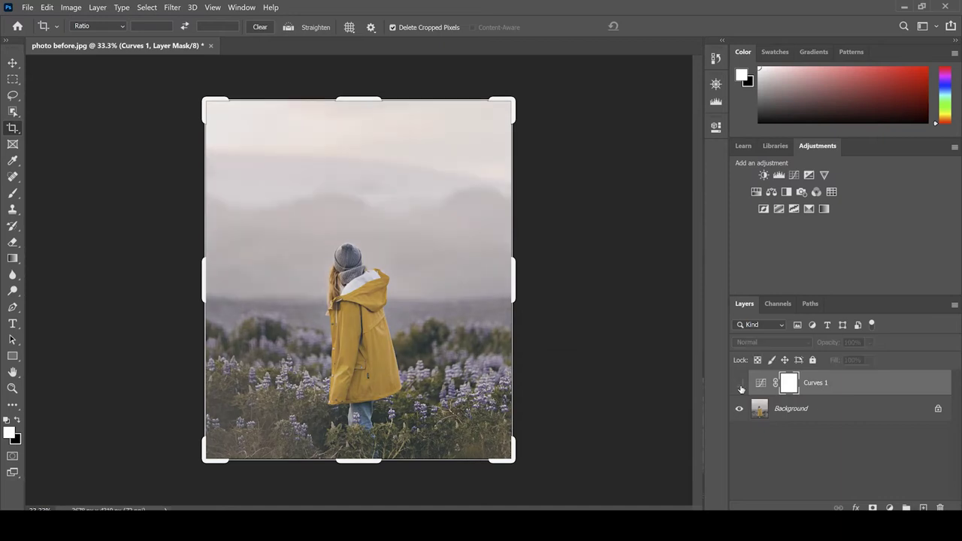
left_click(741, 386)
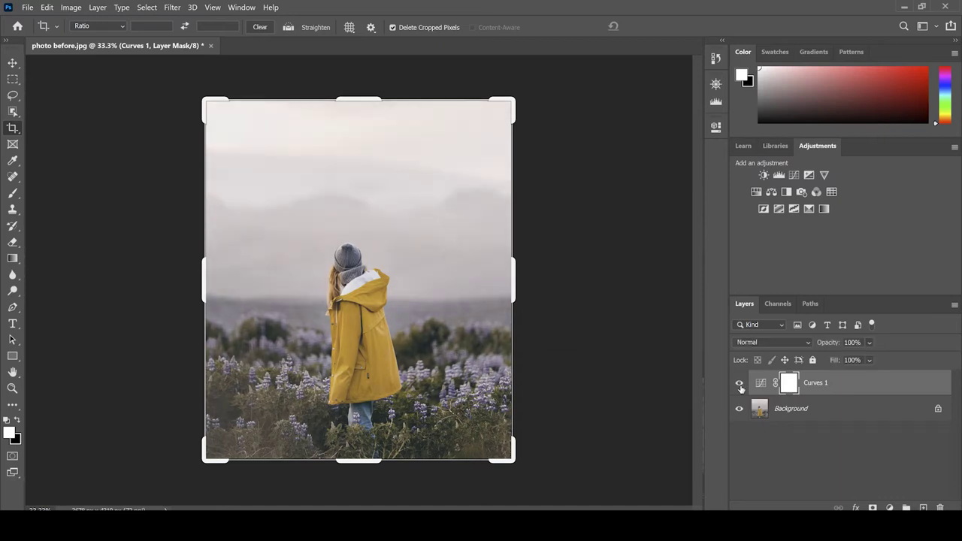
left_click(740, 385)
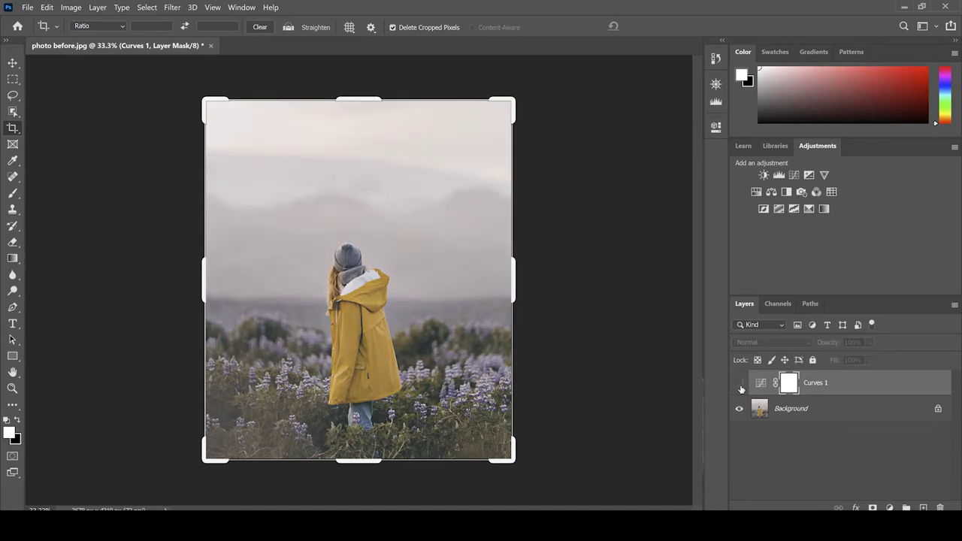
left_click(740, 385)
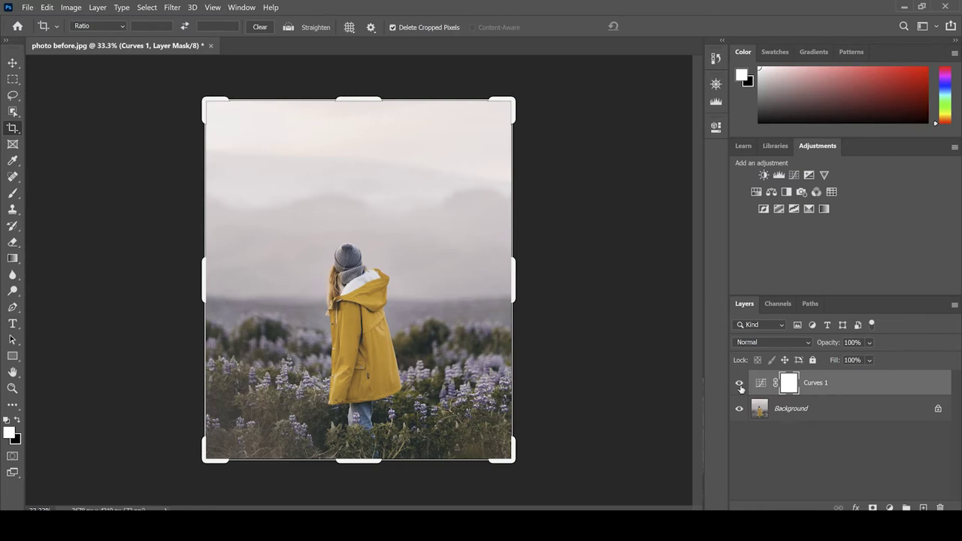
left_click(787, 418)
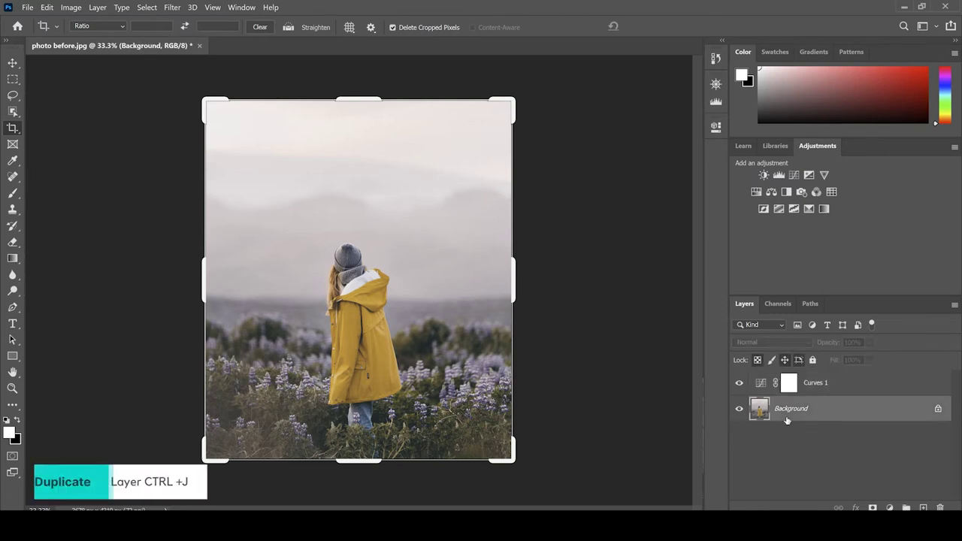
Duplicate the Background layer with Ctrl+J to create Background copy.
key("ctrl+j")
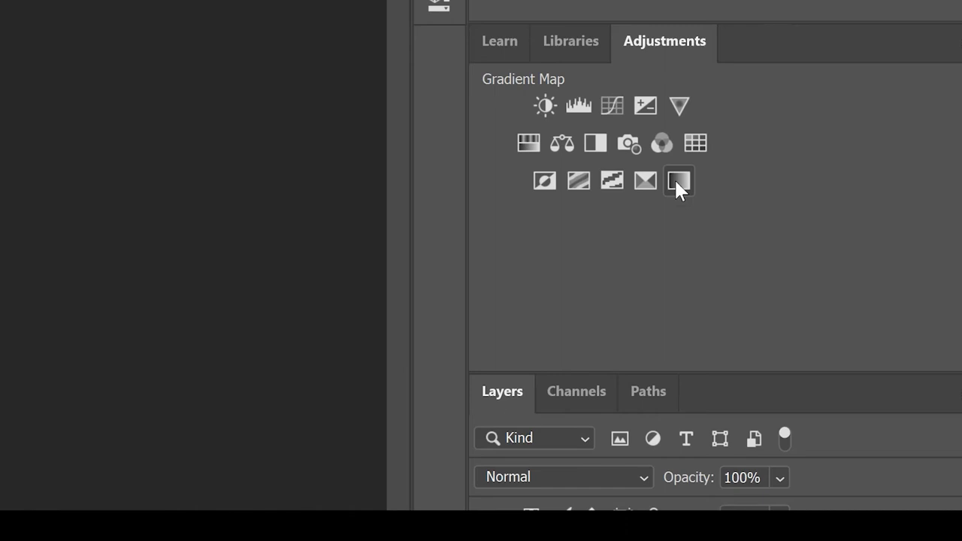
Add a white-to-black Gradient Map 1 adjustment above Background copy and hide it.
left_click(677, 181)
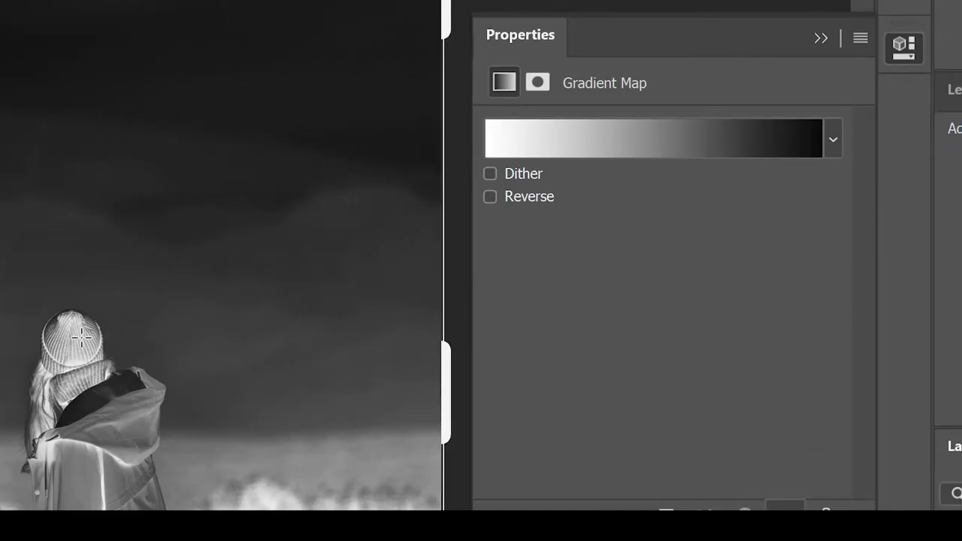
left_click(834, 139)
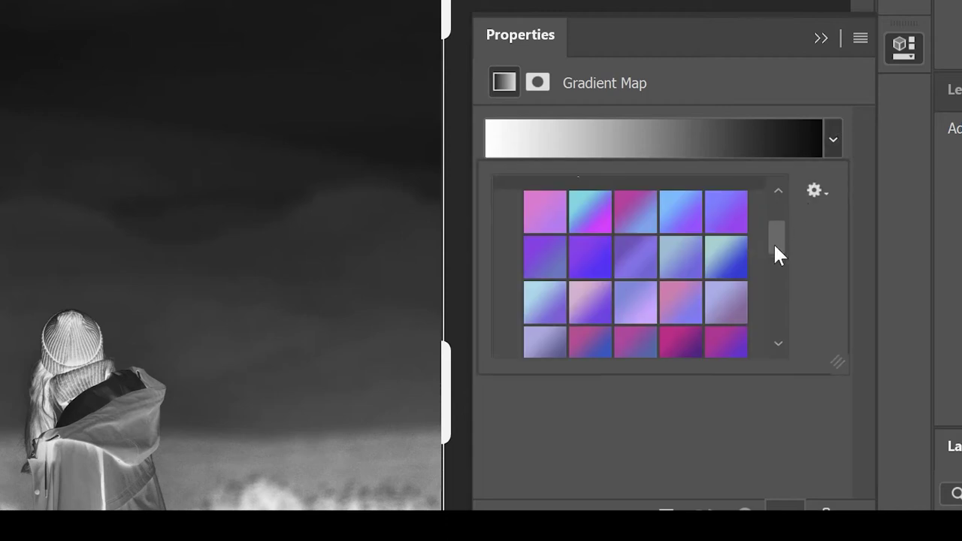
left_click_drag(777, 255, 780, 208)
left_click(510, 281)
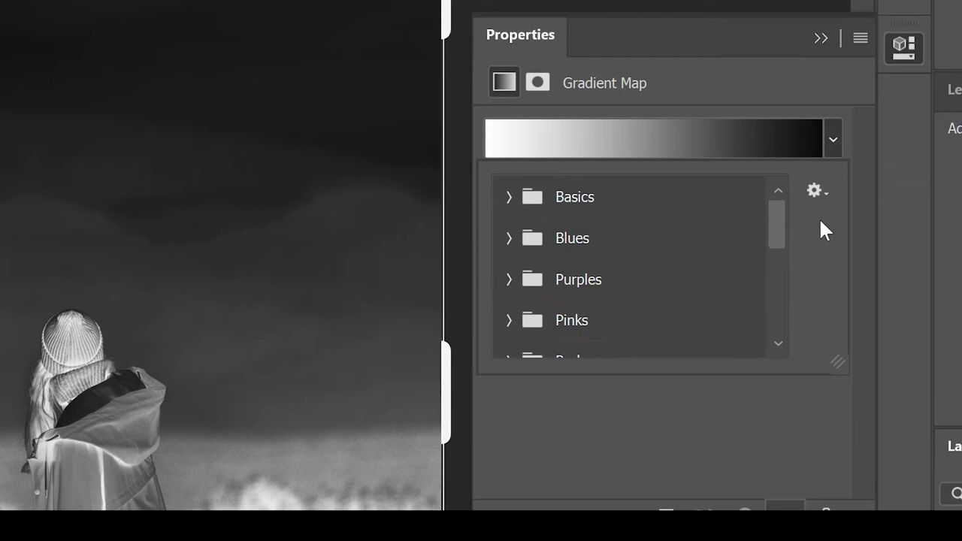
left_click(872, 358)
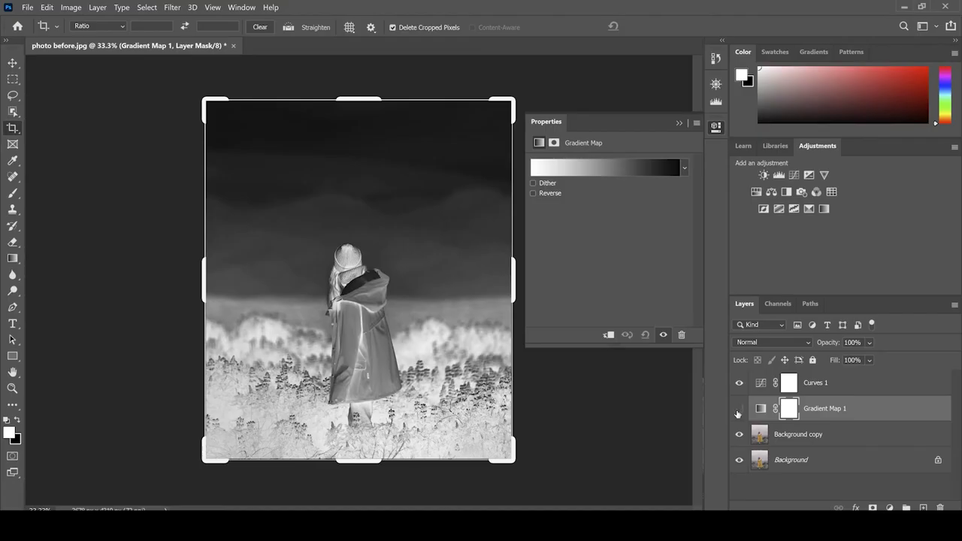
left_click(739, 409)
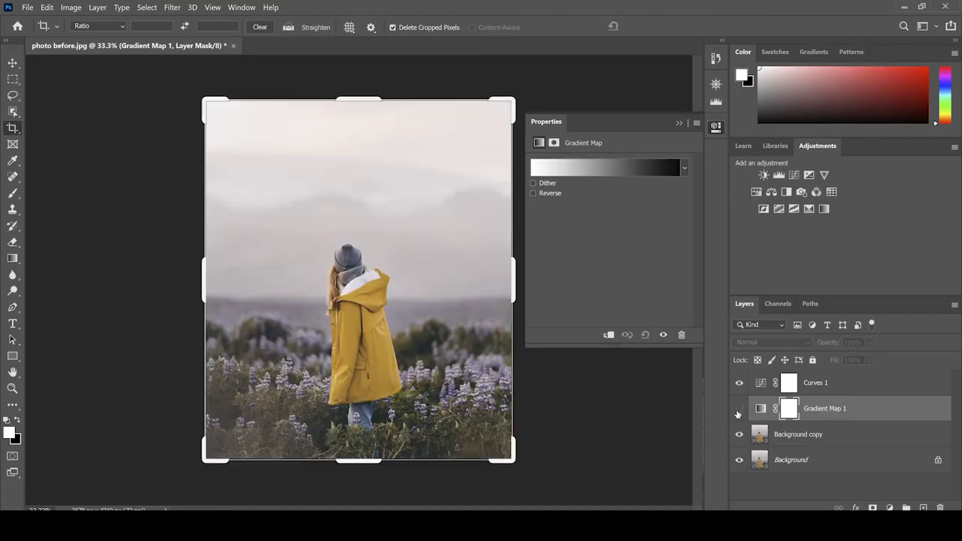
left_click(683, 168)
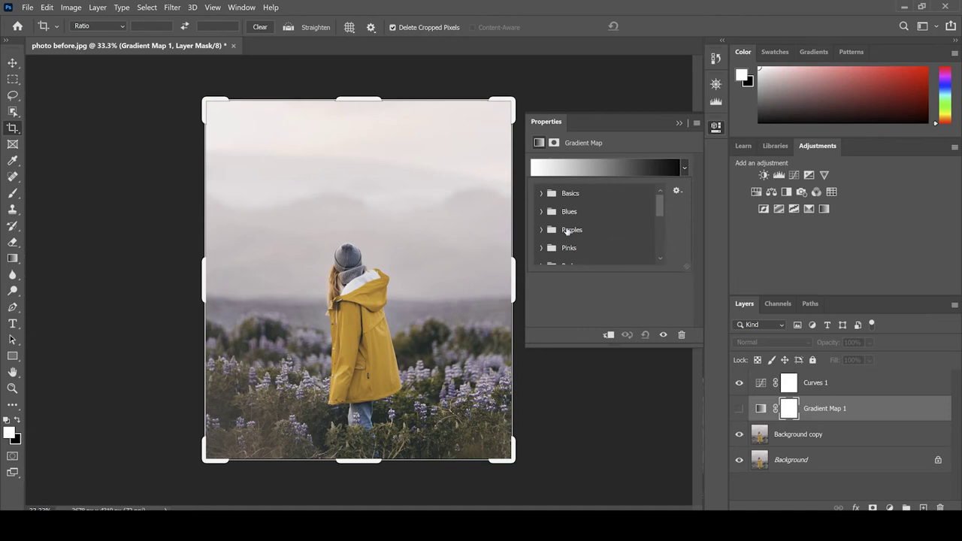
Give Gradient Map 1 a blue-purple Purples preset and turn its visibility back on.
mouse_move(661, 212)
left_mouse_down()
mouse_move(661, 229)
mouse_move(659, 210)
left_mouse_up()
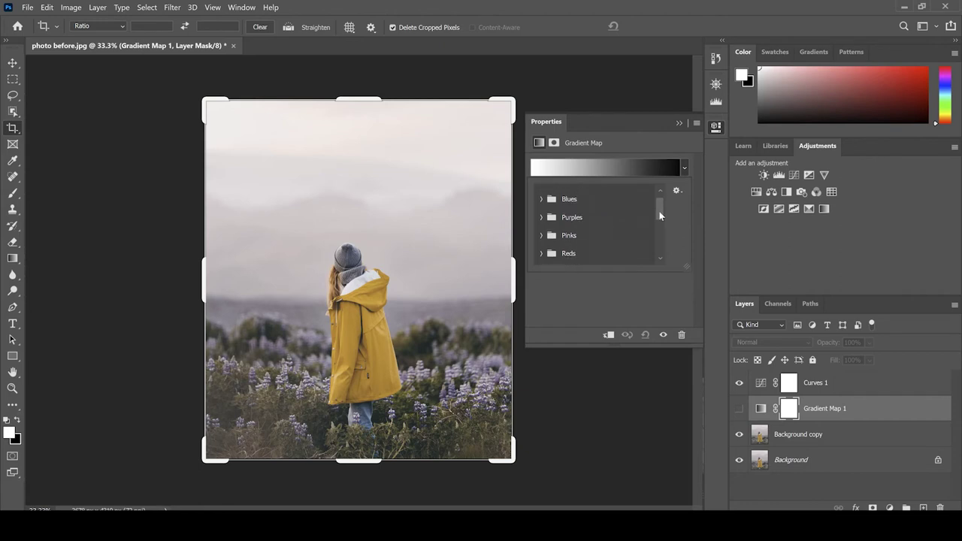
left_click(542, 218)
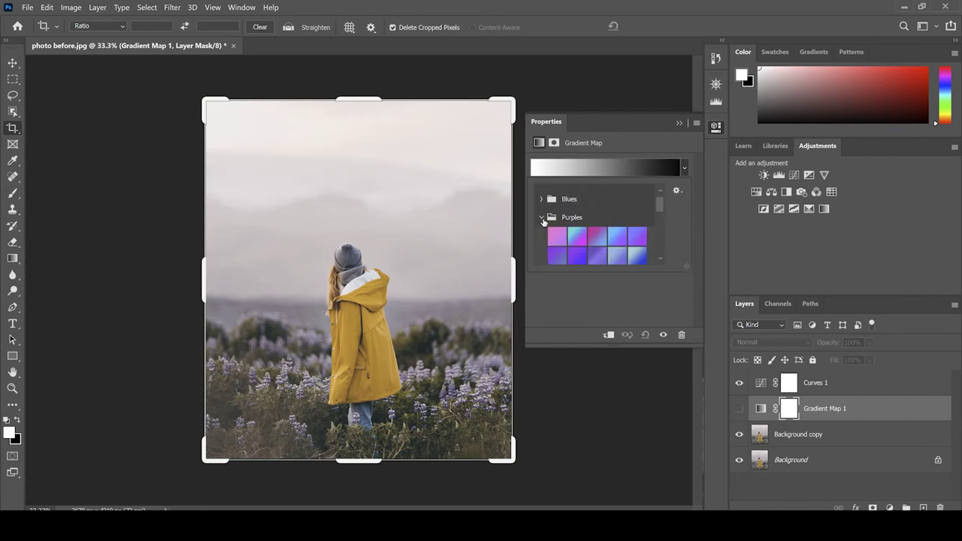
left_click_drag(660, 207, 660, 212)
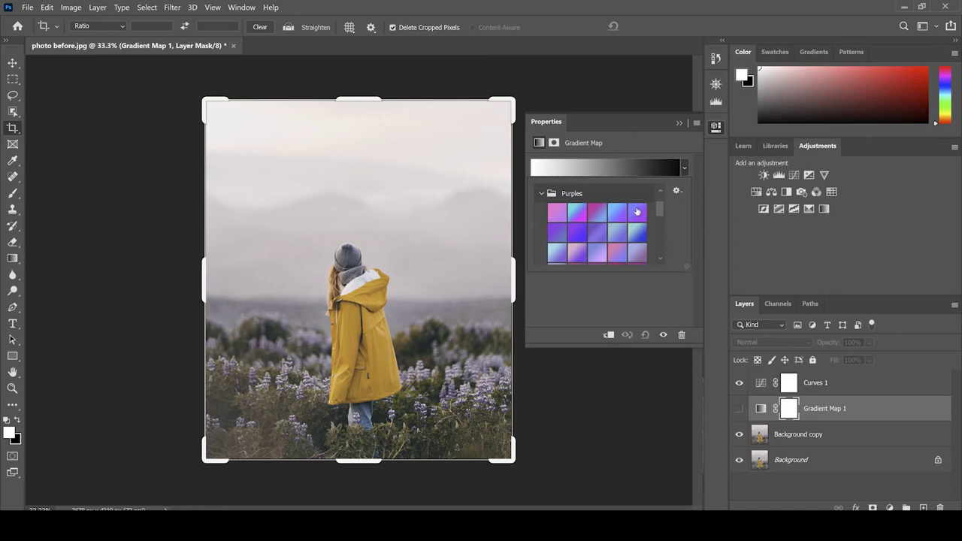
left_click(637, 212)
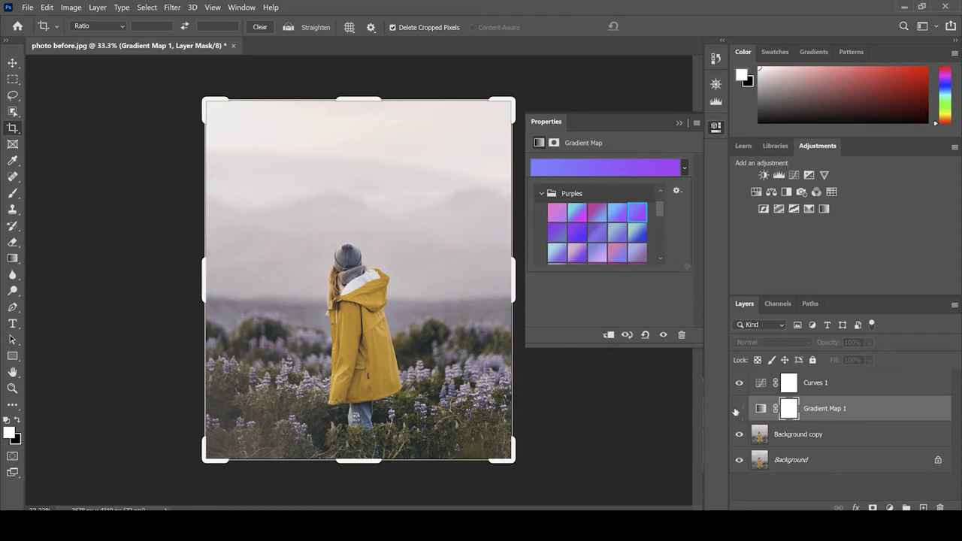
left_click(738, 410)
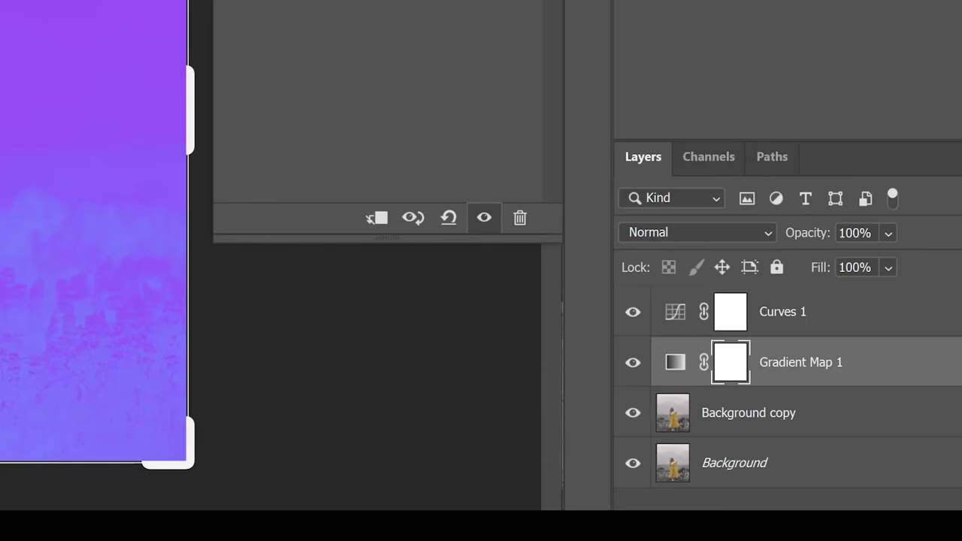
Set Gradient Map 1's blend mode to Soft Light.
left_click(764, 234)
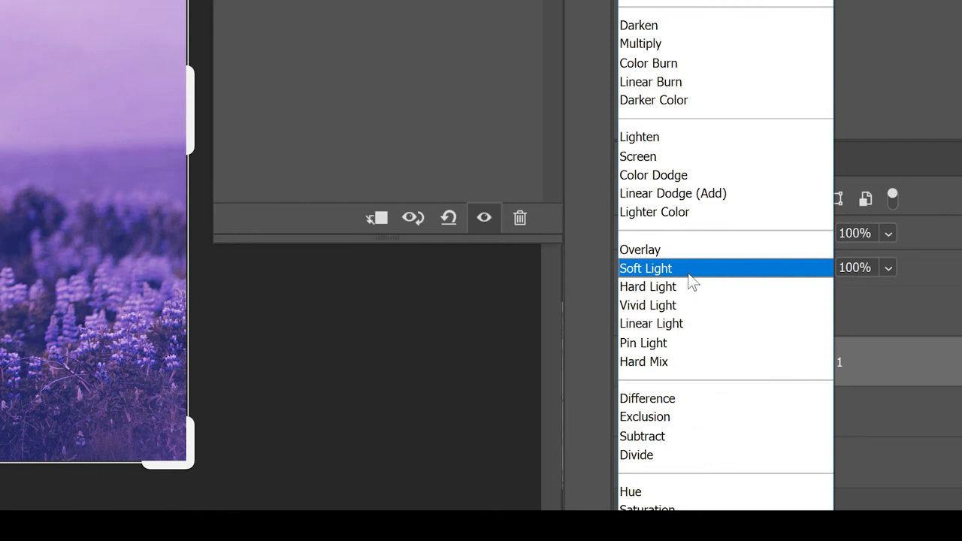
left_click(691, 273)
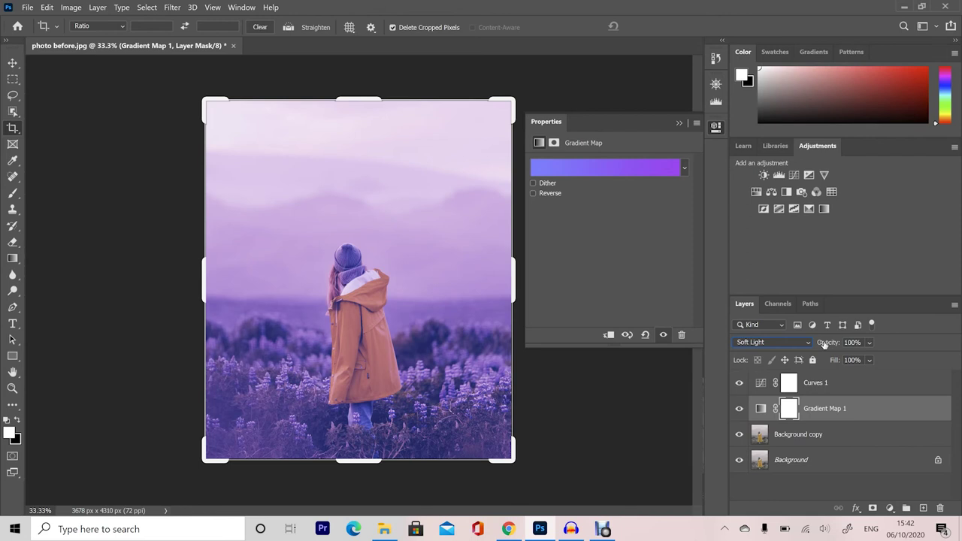
Scrub Gradient Map 1's opacity down to 0%, then back up to 20%.
left_click_drag(825, 344, 744, 362)
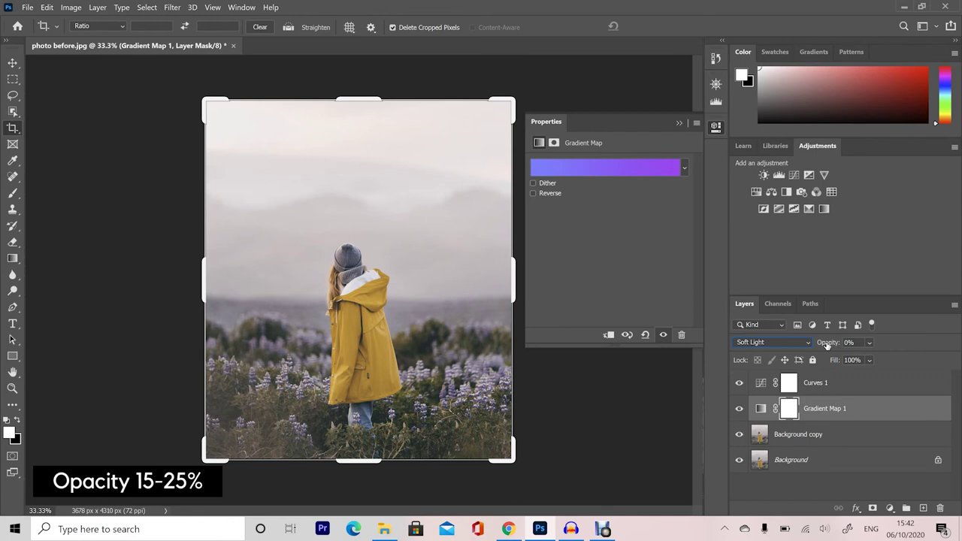
left_click_drag(828, 343, 840, 348)
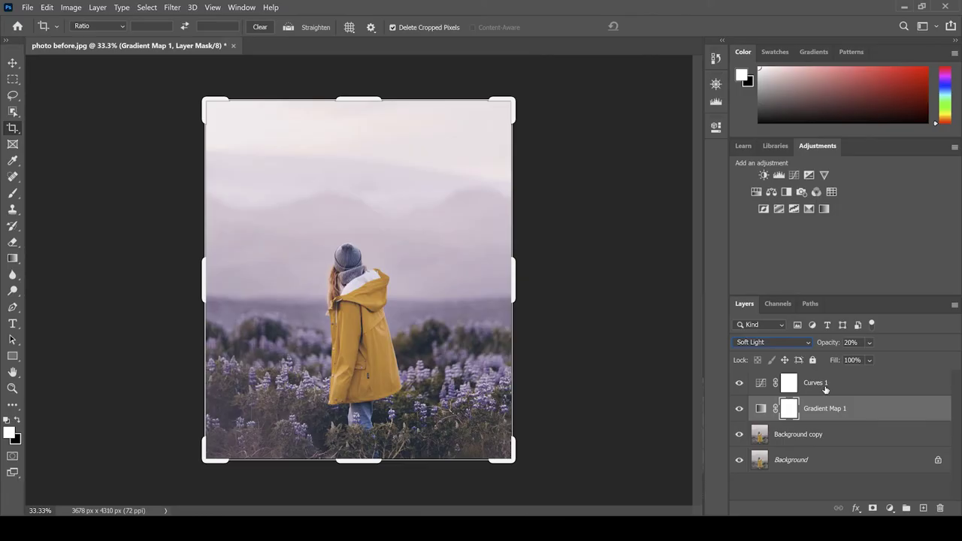
Select Curves 1 through Background copy and group them into Group 1 with Ctrl+G.
left_click(825, 385)
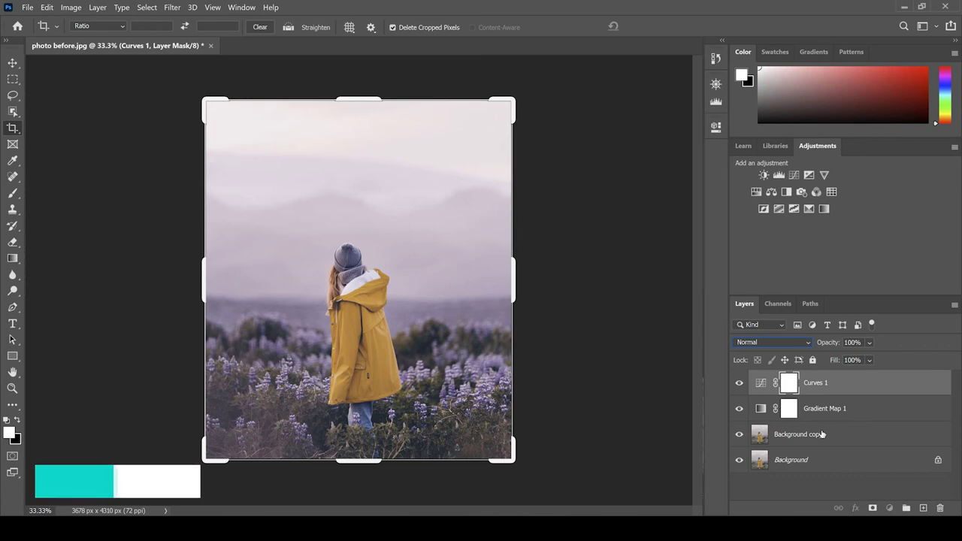
left_click(822, 435, "shift")
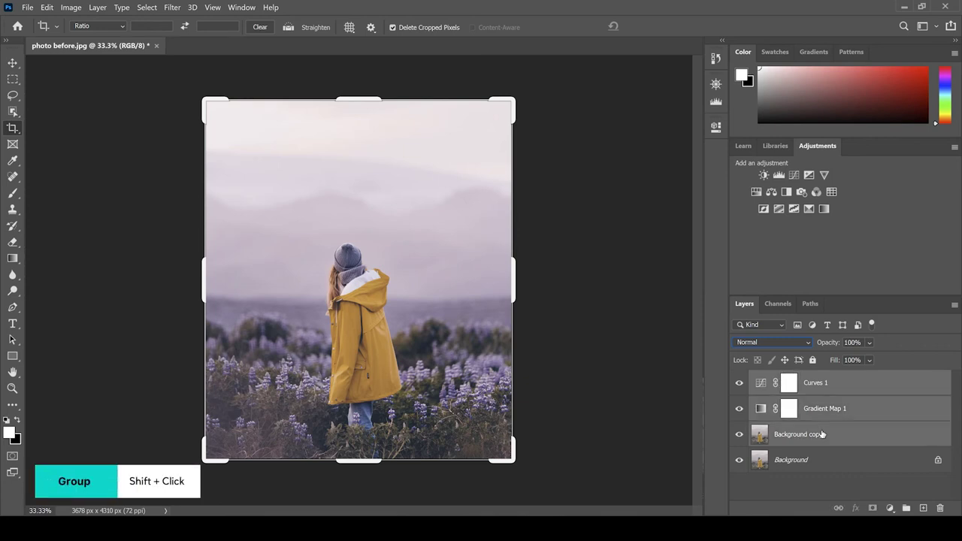
key("ctrl+g")
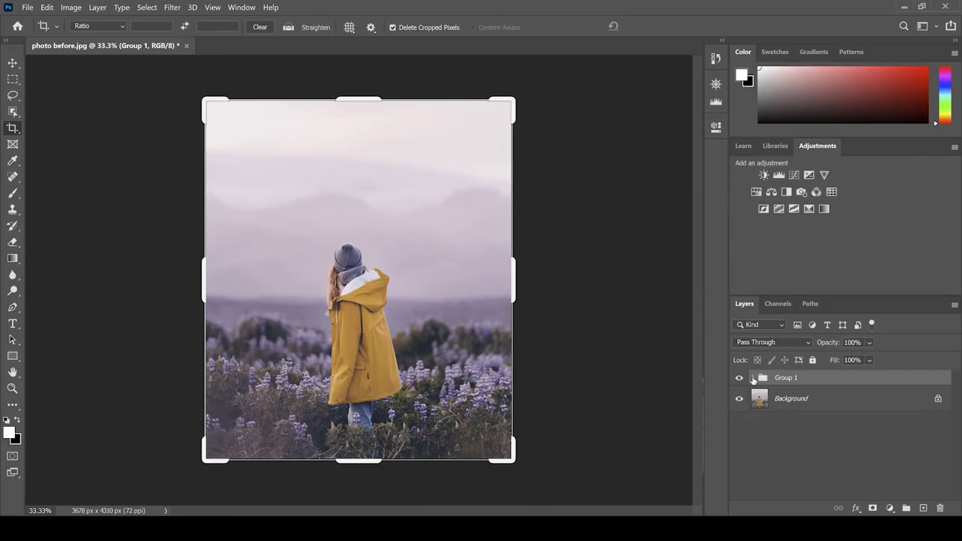
left_click(753, 378)
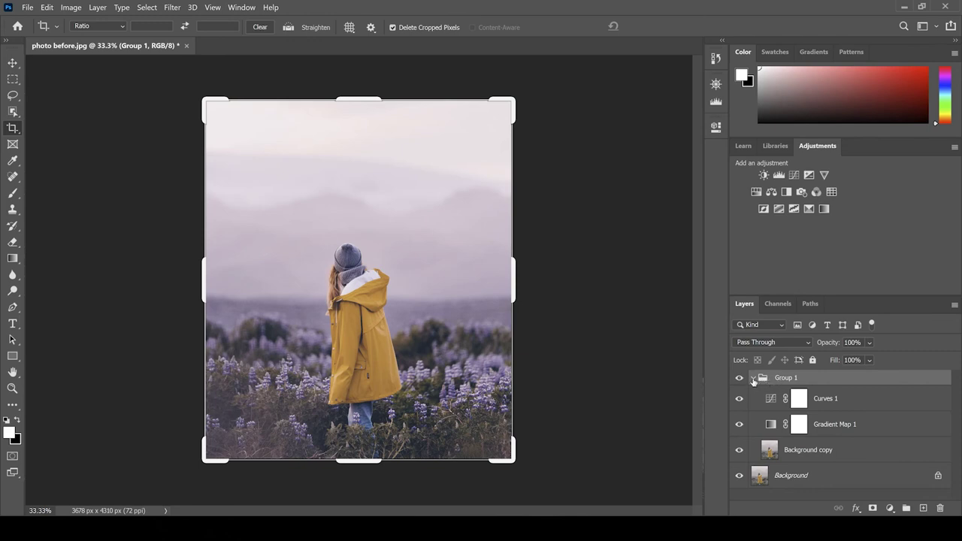
Keep Group 1's opacity at 100% after trying a lower value.
left_click(754, 379)
left_click_drag(832, 343, 786, 353)
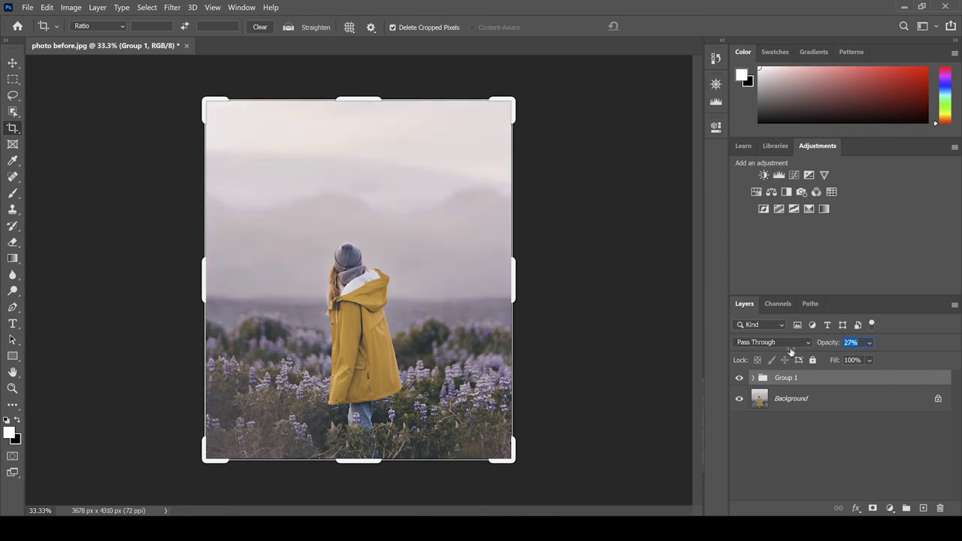
type("100")
key("Return")
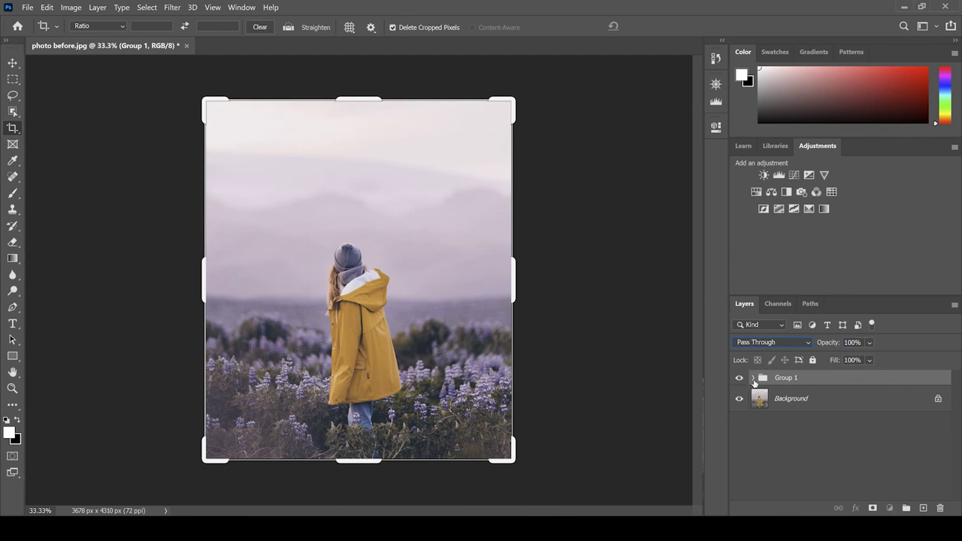
Set Gradient Map 1's opacity inside Group 1 to 21%.
left_click(753, 380)
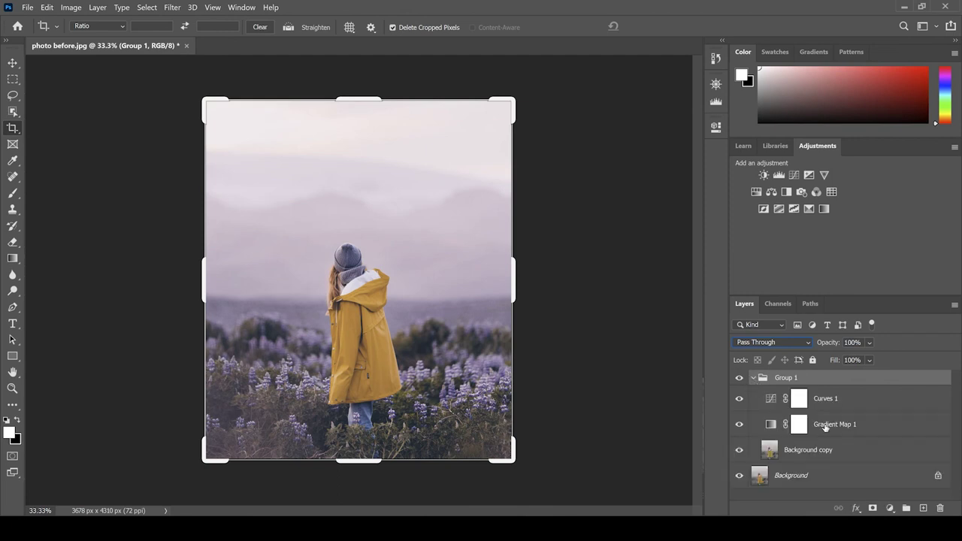
left_click(825, 427)
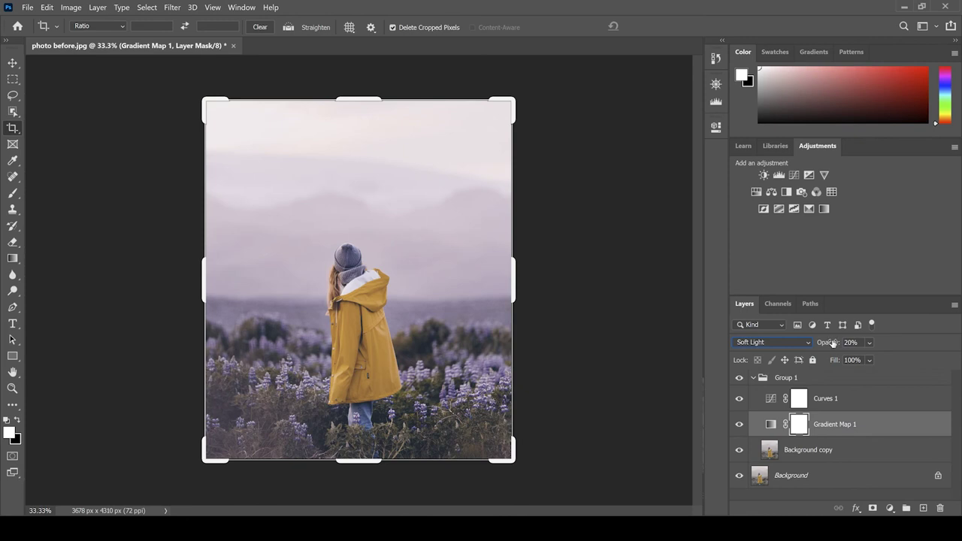
left_click_drag(832, 343, 833, 344)
key("Return")
left_click(755, 378)
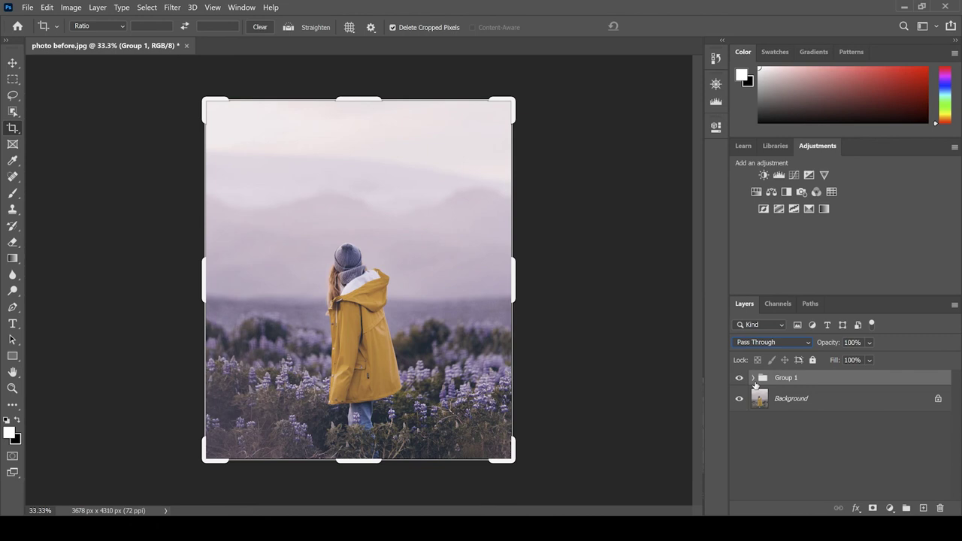
Swap Gradient Map 1's blue-purple gradient for a light blue preset from the Blues folder.
left_click(753, 379)
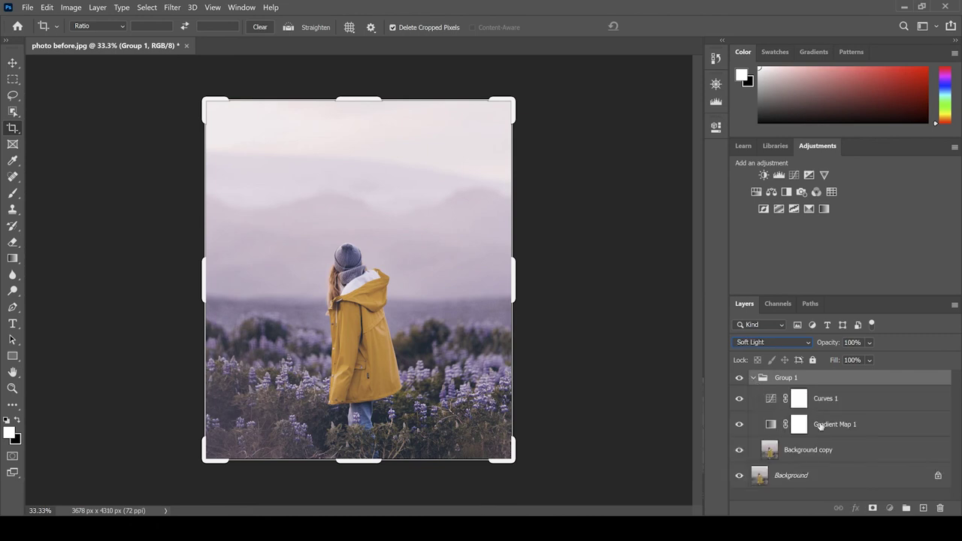
left_click(822, 426)
double_click(772, 426)
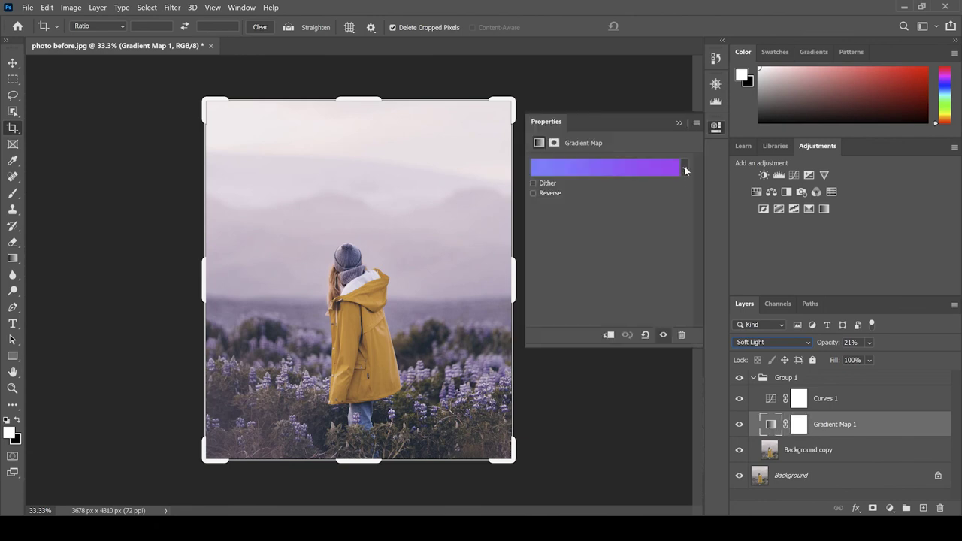
left_click(683, 168)
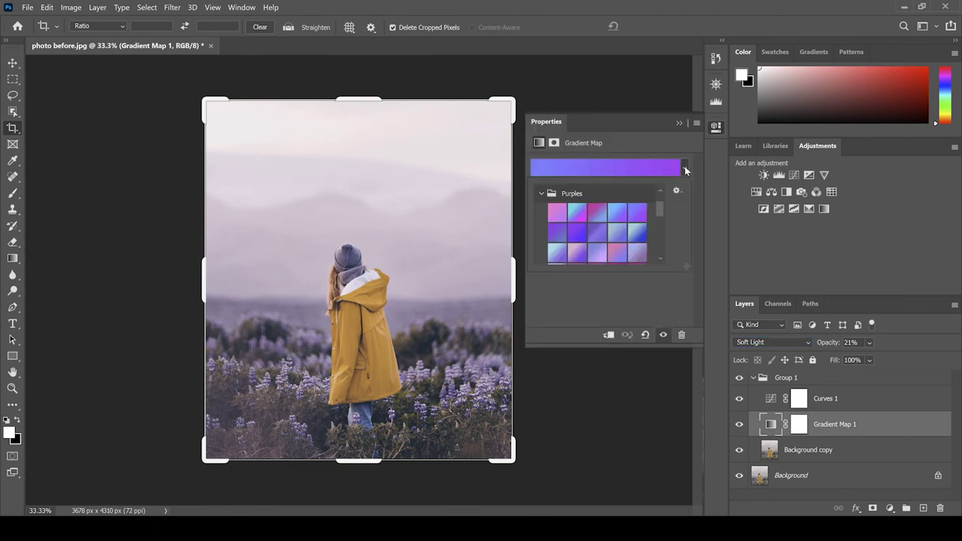
left_click(542, 194)
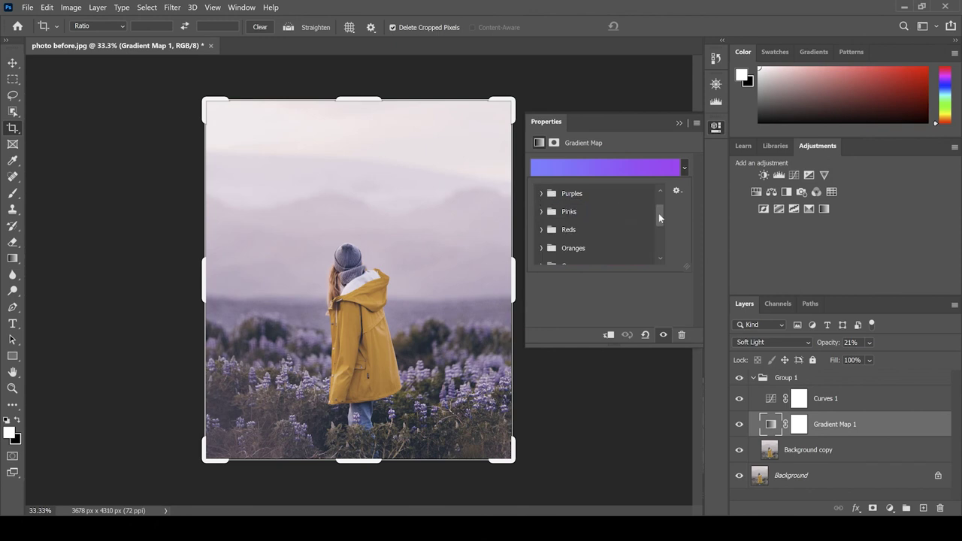
mouse_move(659, 214)
left_mouse_down()
mouse_move(660, 239)
mouse_move(659, 207)
mouse_move(646, 210)
left_mouse_up()
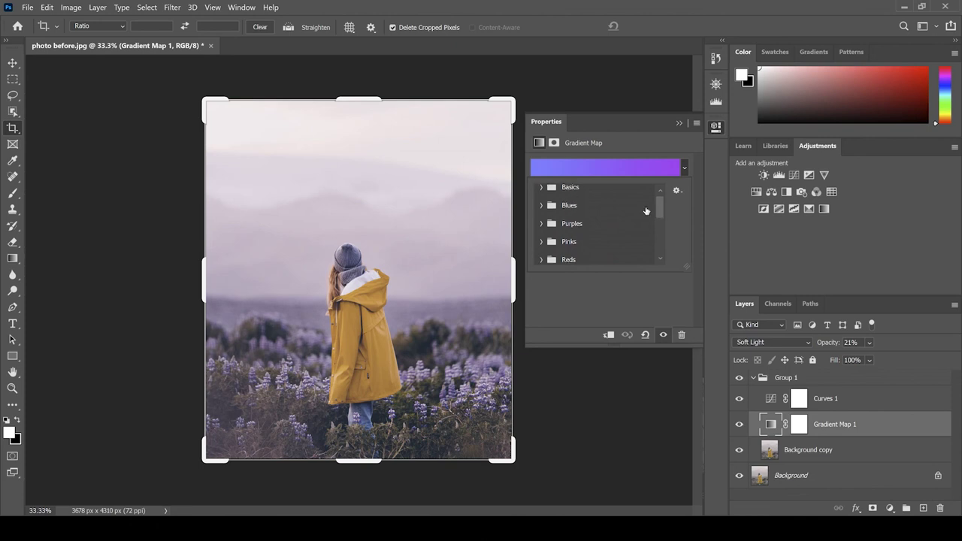
left_click(540, 206)
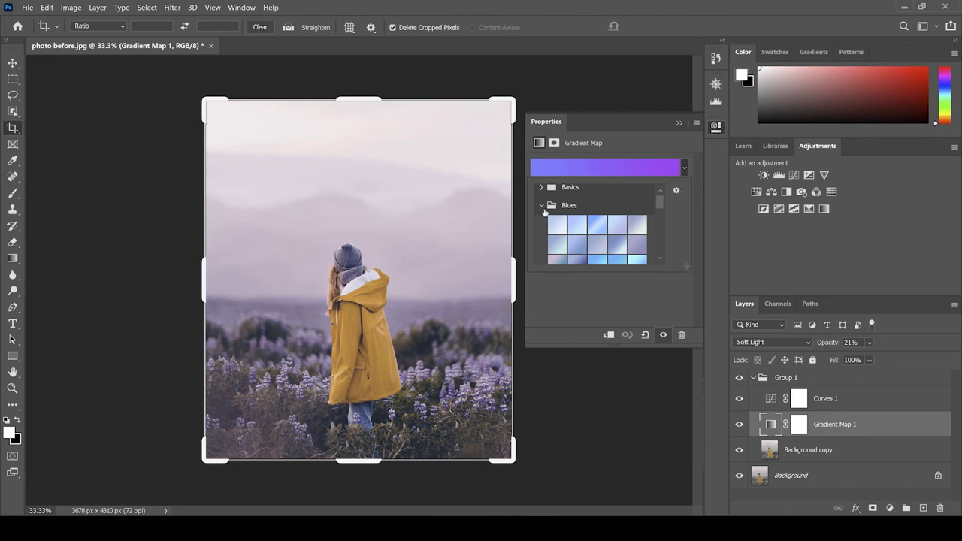
left_click_drag(658, 203, 658, 211)
left_click(600, 232)
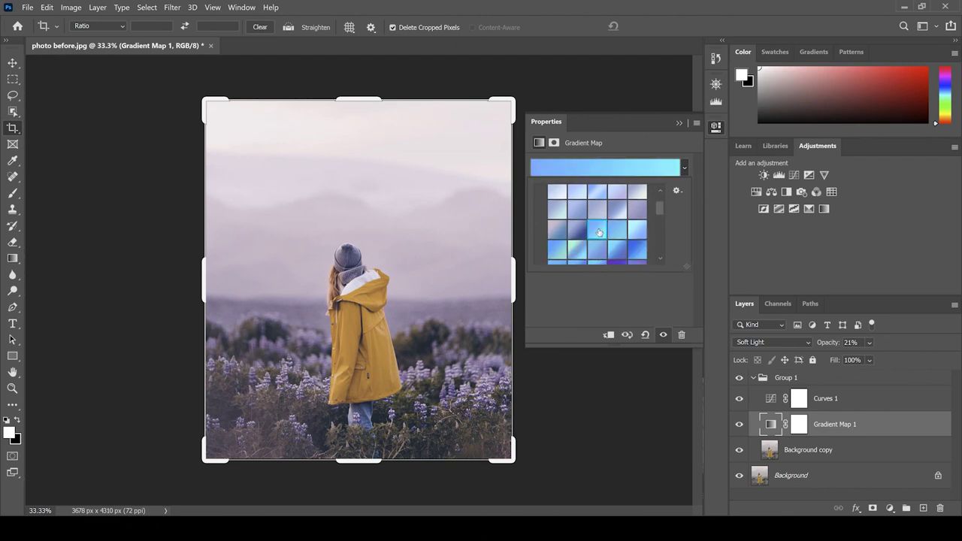